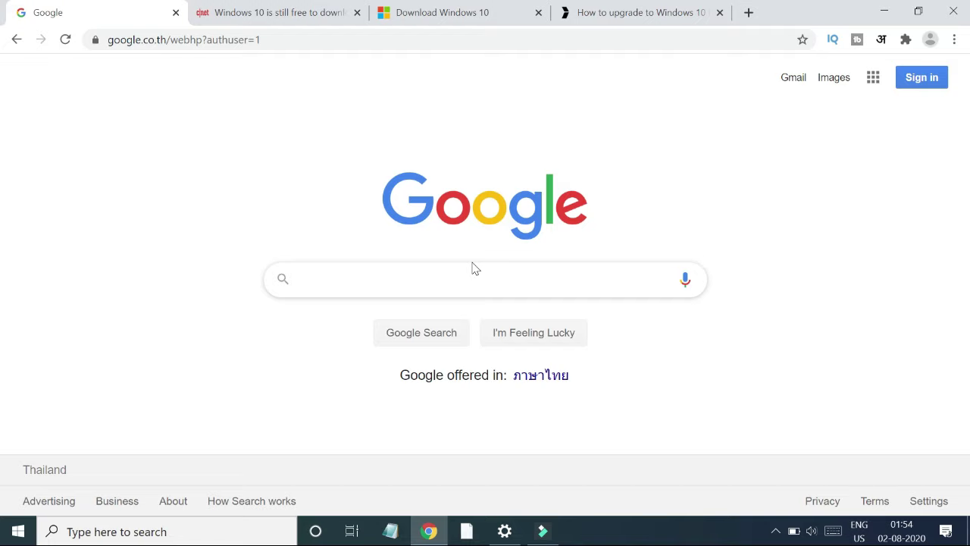
Search Google for "how to update windows 7 to 10".
{"action": "left_click", "coordinate": [475, 269]}
{"action": "type", "text": "how"}
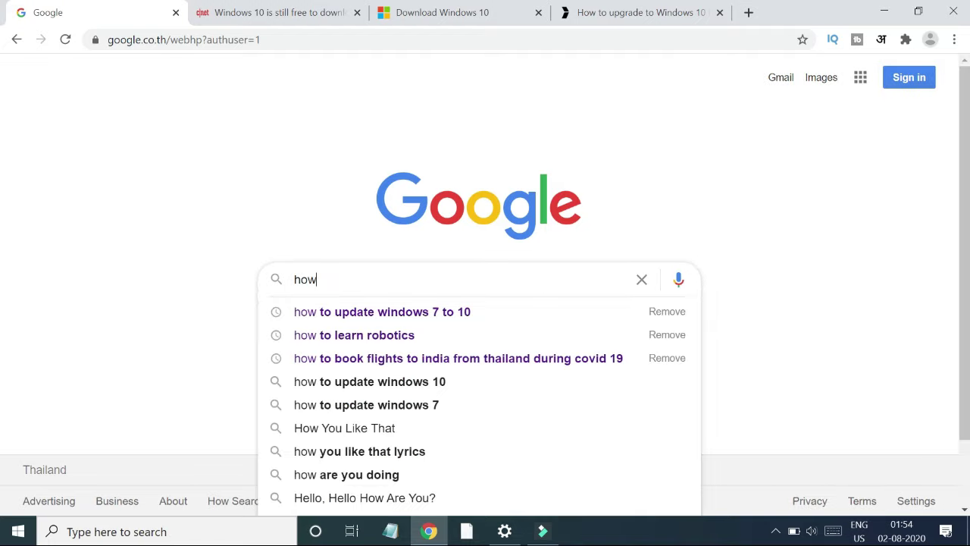
{"action": "key", "text": "Down"}
{"action": "key", "text": "Return"}
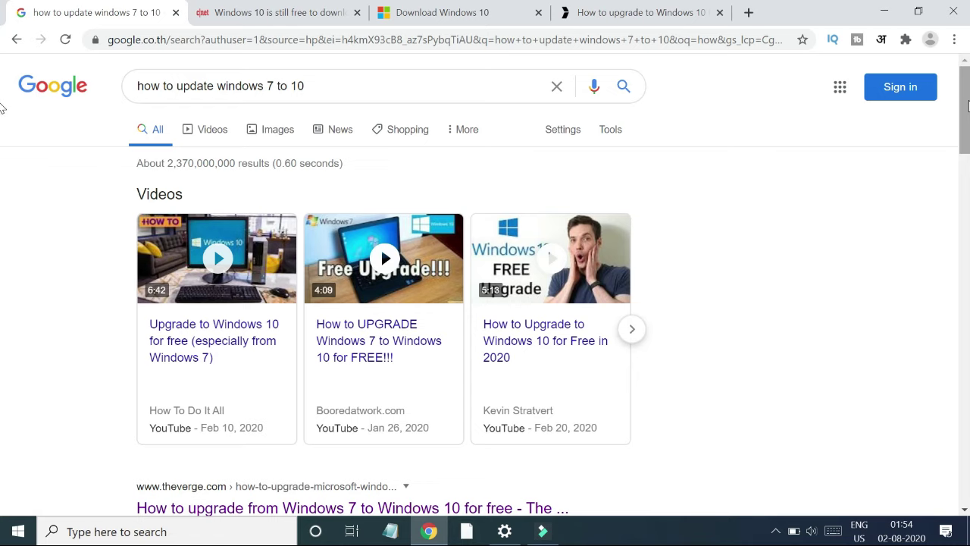
{"action": "mouse_move", "coordinate": [968, 104]}
{"action": "left_mouse_down"}
{"action": "mouse_move", "coordinate": [967, 252]}
{"action": "mouse_move", "coordinate": [966, 89]}
{"action": "left_mouse_up"}
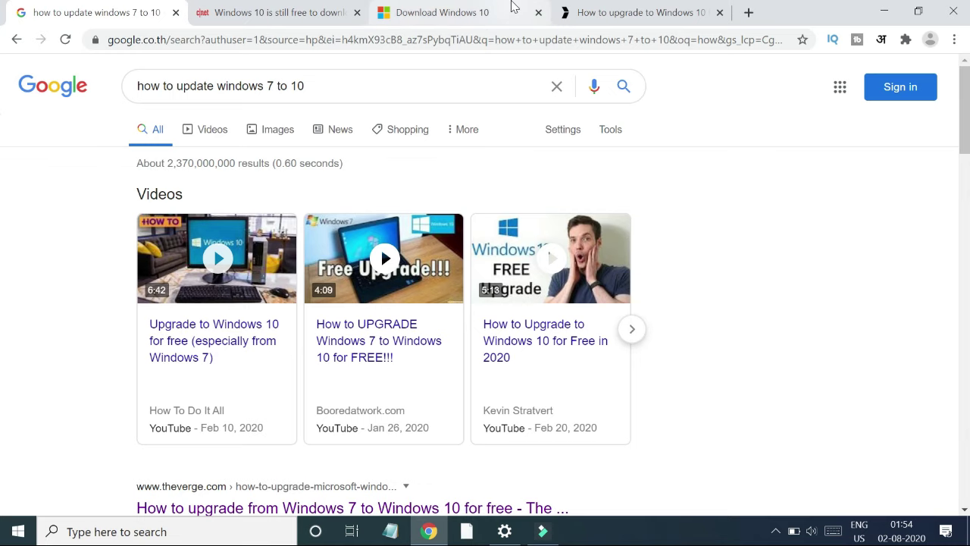
Open the already loaded Microsoft Download Windows 10 page and review its update and installation media sections.
{"action": "left_click", "coordinate": [513, 7]}
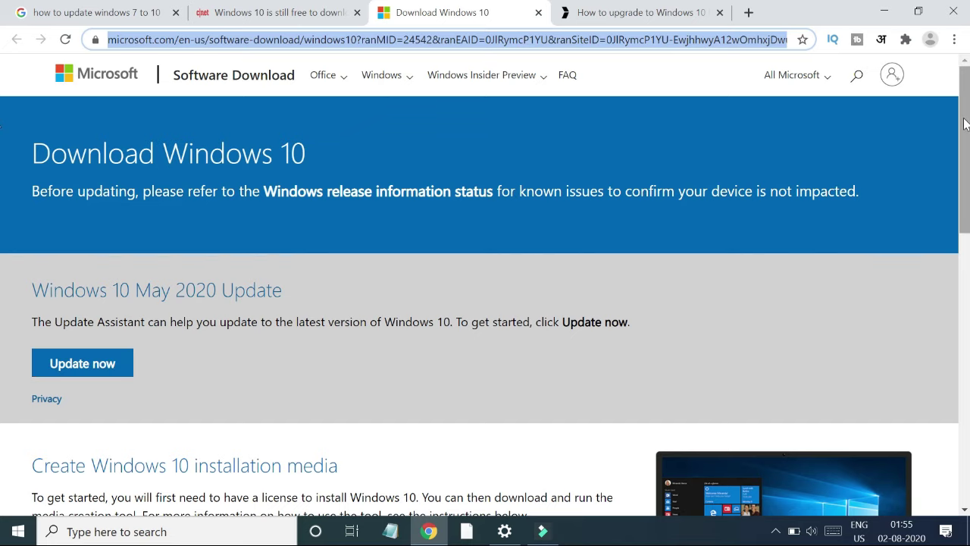
{"action": "left_click_drag", "start_coordinate": [965, 123], "coordinate": [968, 234]}
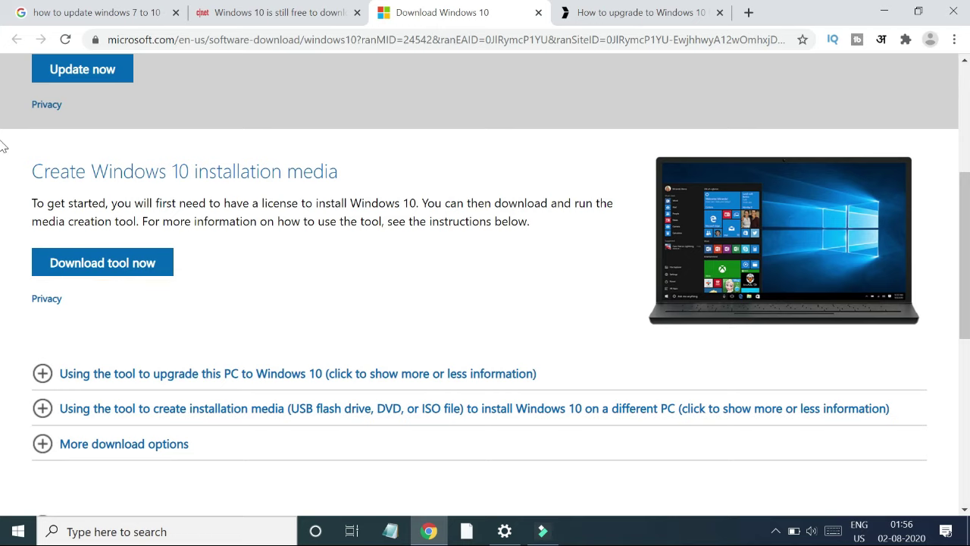
{"action": "scroll", "coordinate": [2, 230], "scroll_direction": "down", "scroll_amount": 1}
{"action": "scroll", "coordinate": [3, 230], "scroll_direction": "down", "scroll_amount": 1}
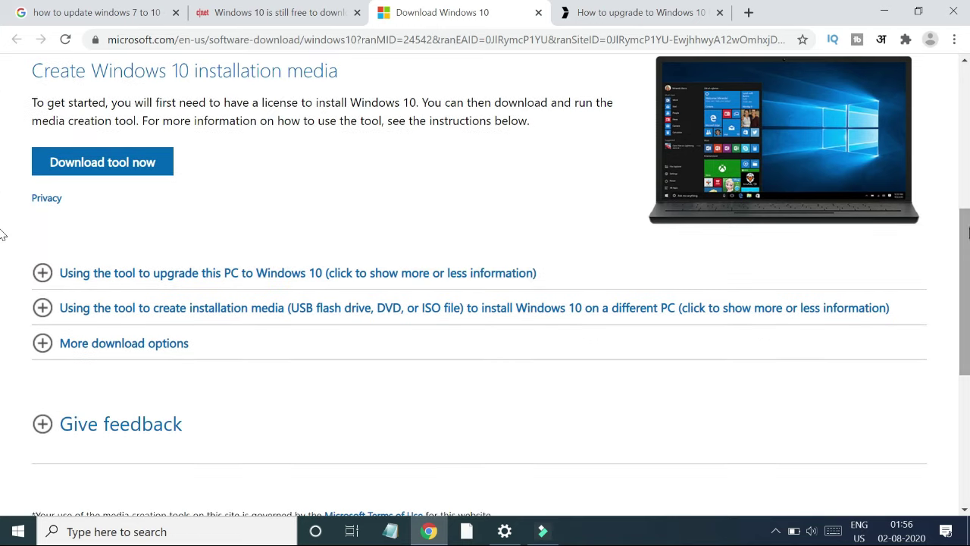
Read through the Pureinfotech article on upgrading from Windows 7 to Windows 10, from the requirements through all the numbered upgrade instructions.
{"action": "left_click", "coordinate": [679, 13]}
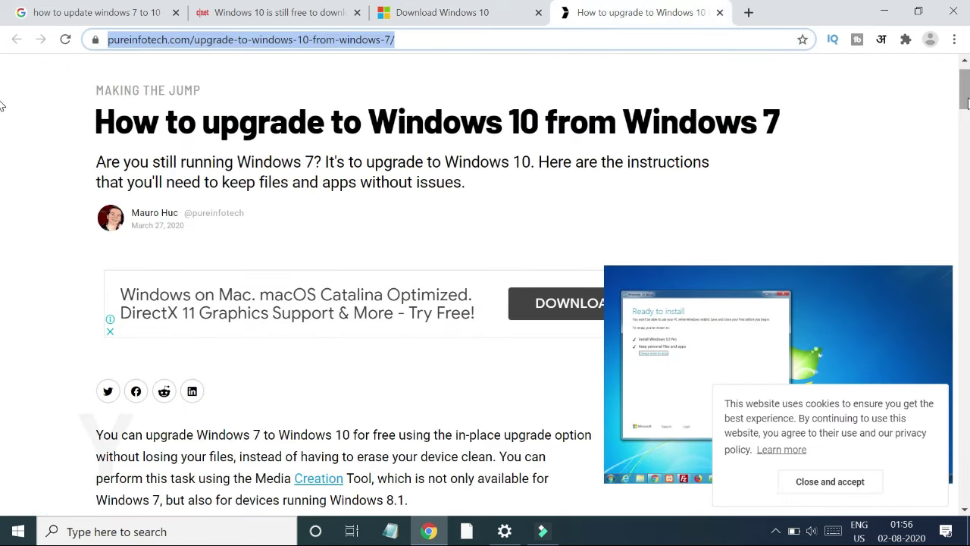
{"action": "left_click_drag", "start_coordinate": [968, 104], "coordinate": [968, 127]}
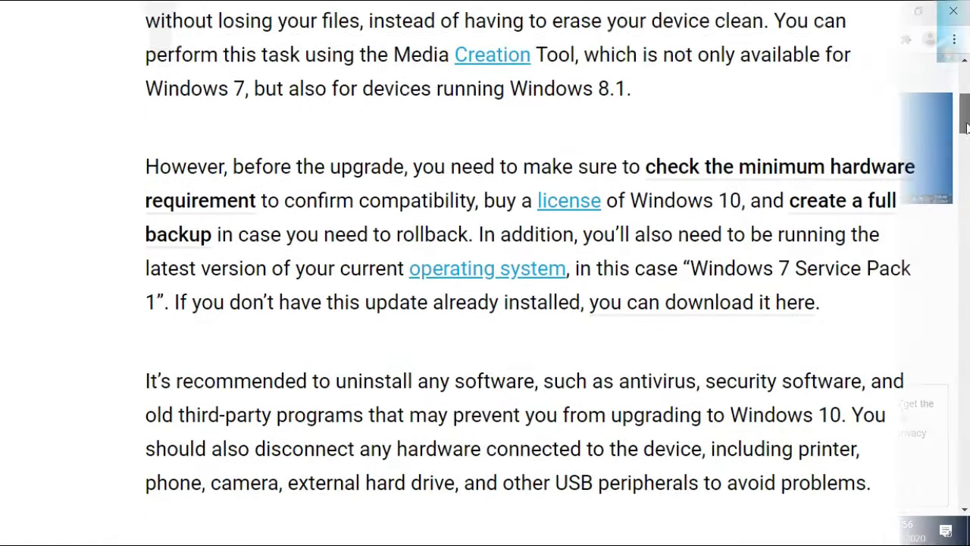
{"action": "scroll", "coordinate": [486, 273], "scroll_direction": "down", "scroll_amount": 7}
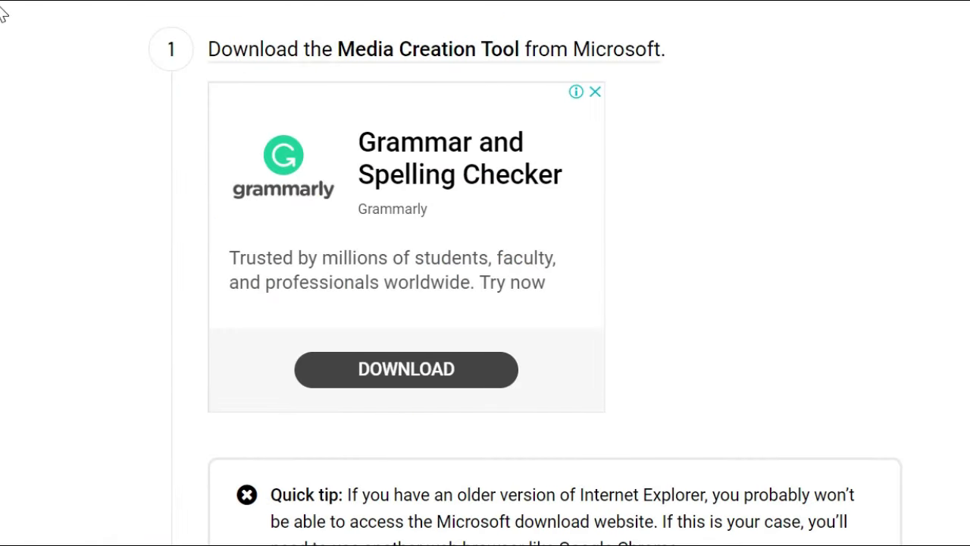
{"action": "scroll", "coordinate": [1, 27], "scroll_direction": "down", "scroll_amount": 2}
{"action": "scroll", "coordinate": [1, 28], "scroll_direction": "down", "scroll_amount": 4}
{"action": "scroll", "coordinate": [1, 60], "scroll_direction": "down", "scroll_amount": 1}
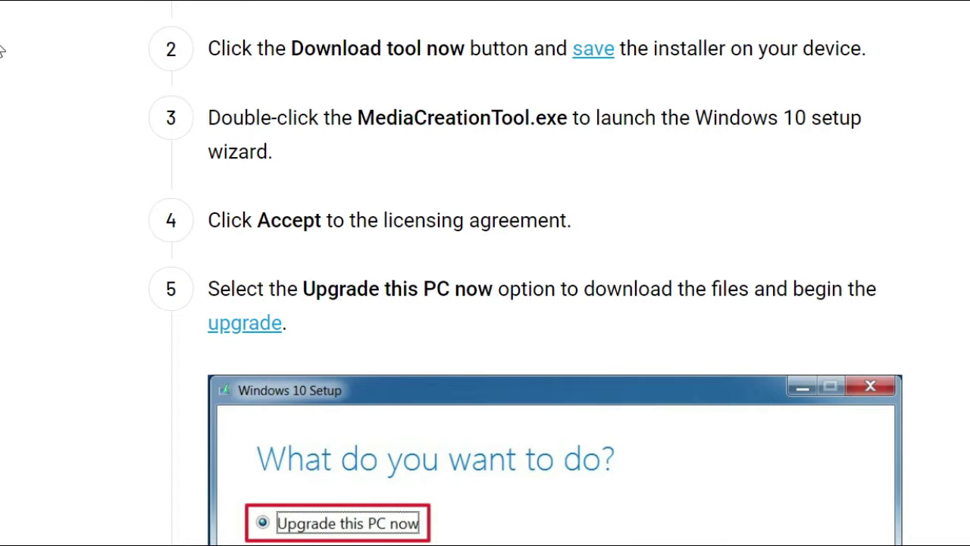
{"action": "scroll", "coordinate": [2, 50], "scroll_direction": "down", "scroll_amount": 5}
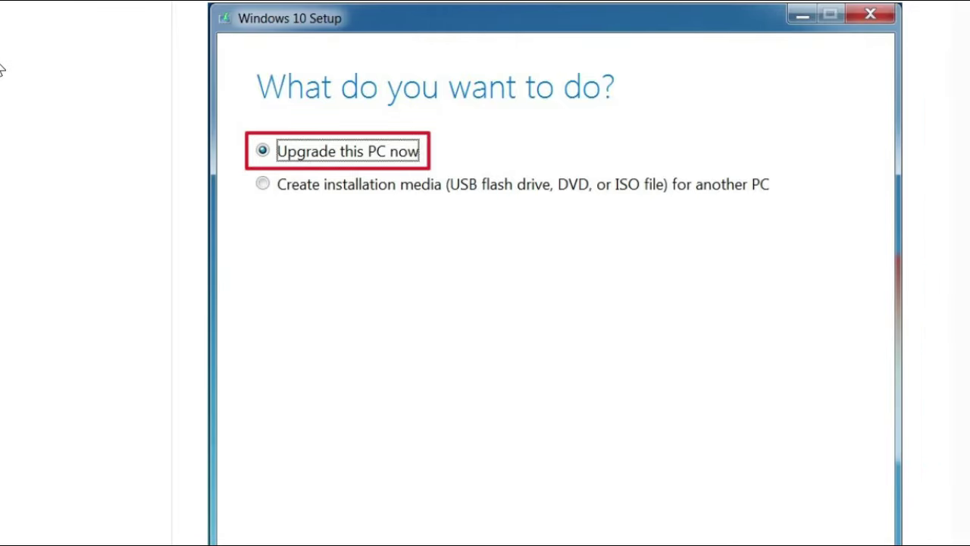
{"action": "scroll", "coordinate": [2, 83], "scroll_direction": "down", "scroll_amount": 3}
{"action": "scroll", "coordinate": [2, 94], "scroll_direction": "down", "scroll_amount": 6}
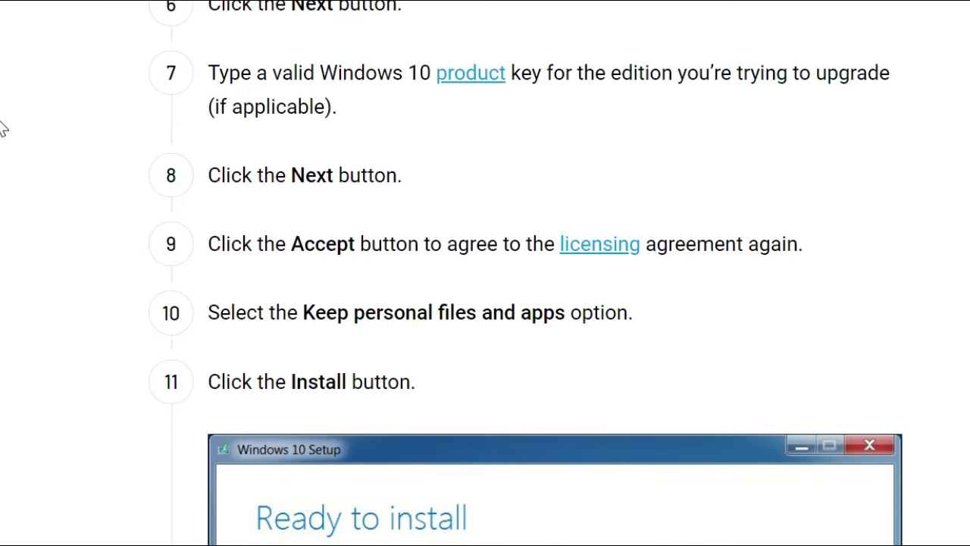
{"action": "scroll", "coordinate": [2, 130], "scroll_direction": "down", "scroll_amount": 1}
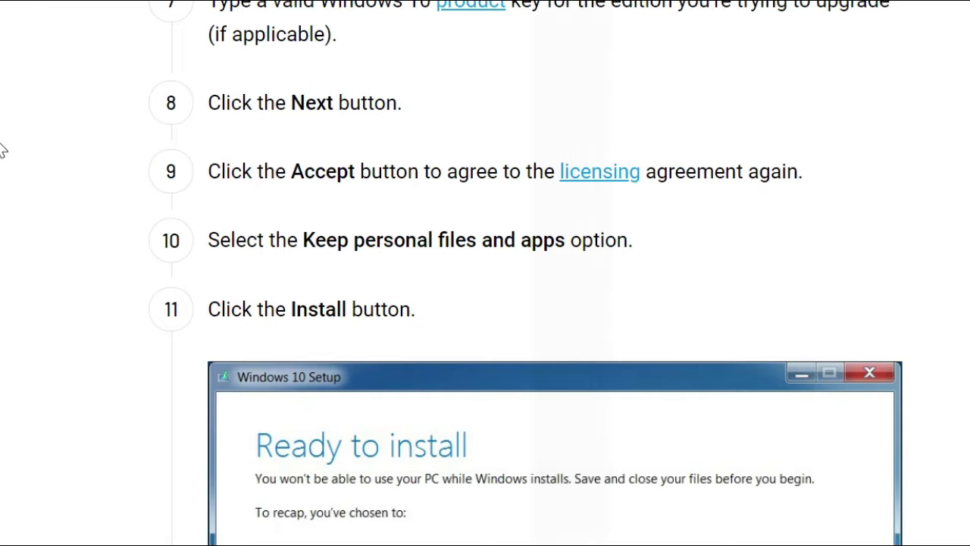
{"action": "scroll", "coordinate": [1, 179], "scroll_direction": "down", "scroll_amount": 5}
{"action": "scroll", "coordinate": [2, 180], "scroll_direction": "down", "scroll_amount": 1}
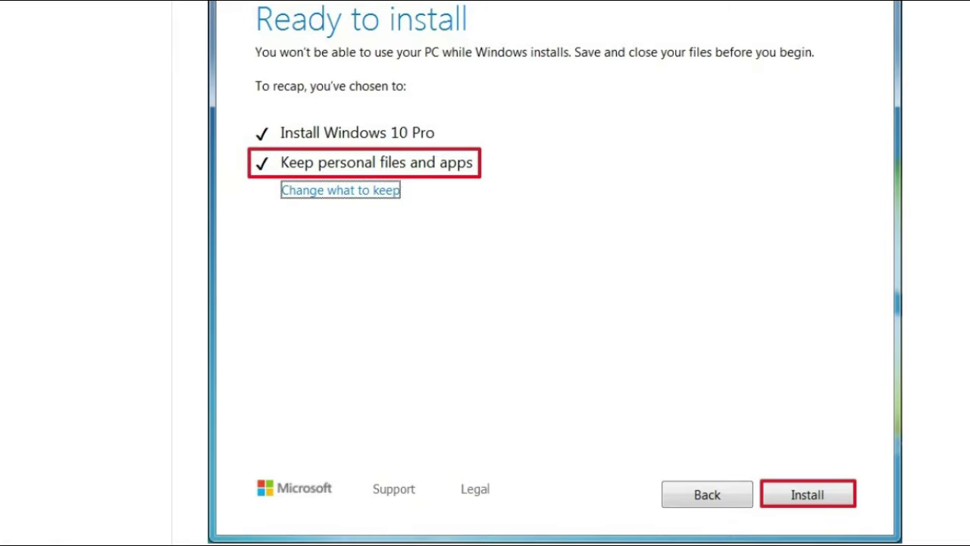
{"action": "scroll", "coordinate": [1, 238], "scroll_direction": "down", "scroll_amount": 20}
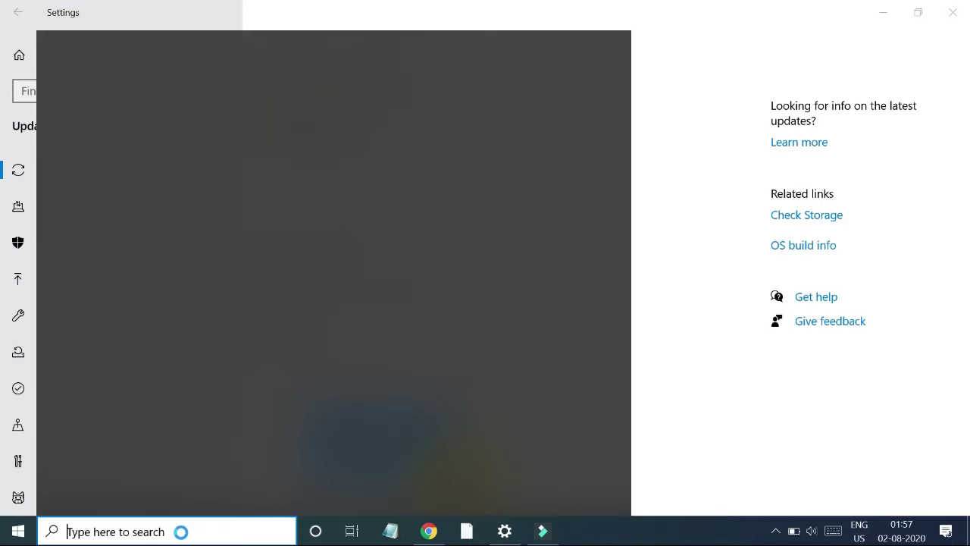
{"action": "type", "text": "sett"}
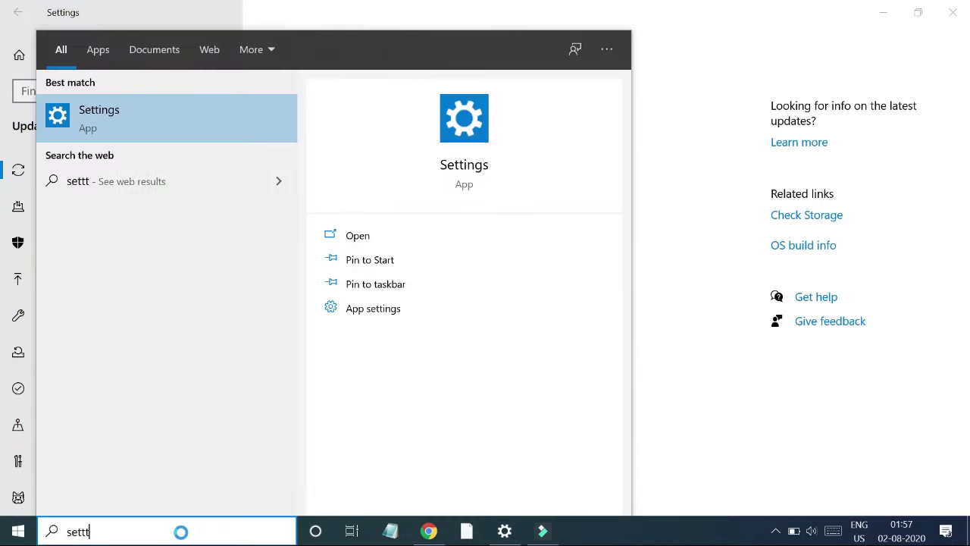
{"action": "type", "text": "ti"}
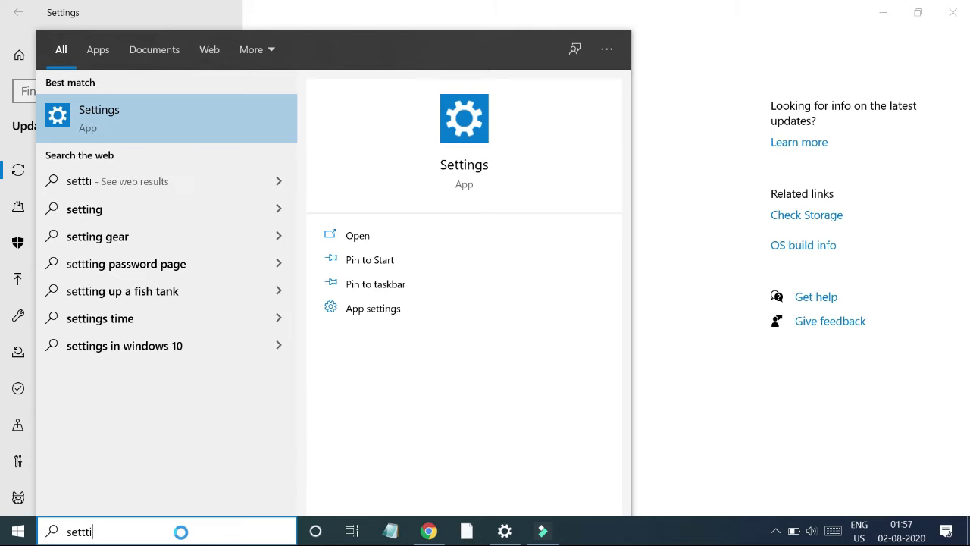
{"action": "key", "text": "Return"}
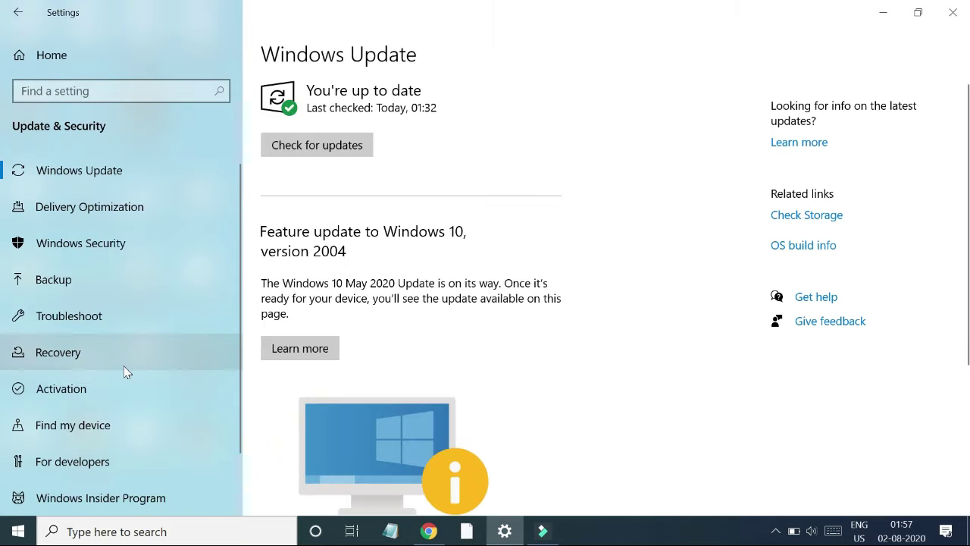
{"action": "left_click", "coordinate": [951, 13]}
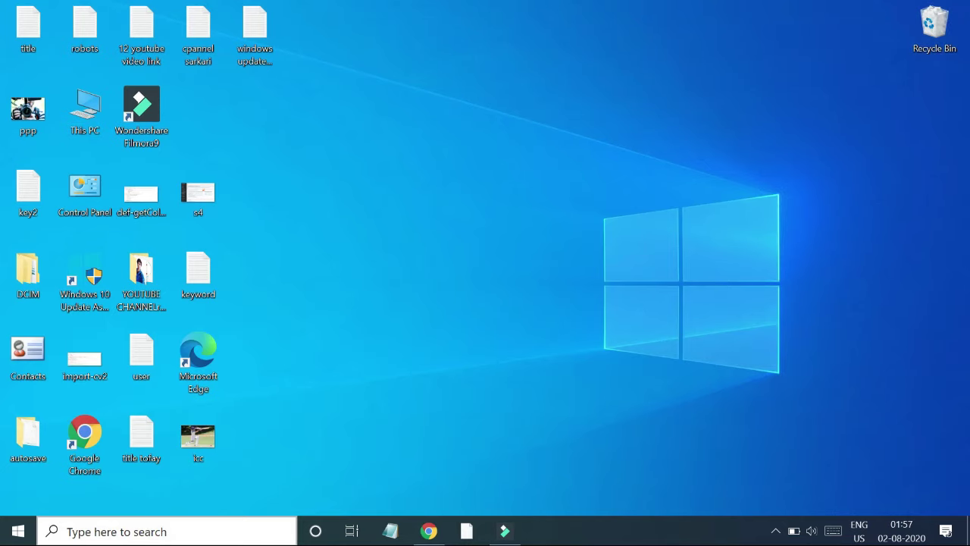
Check the Windows activation status in the Update & Security section of Windows Settings, then minimize Settings.
{"action": "left_click", "coordinate": [191, 531]}
{"action": "type", "text": "sett"}
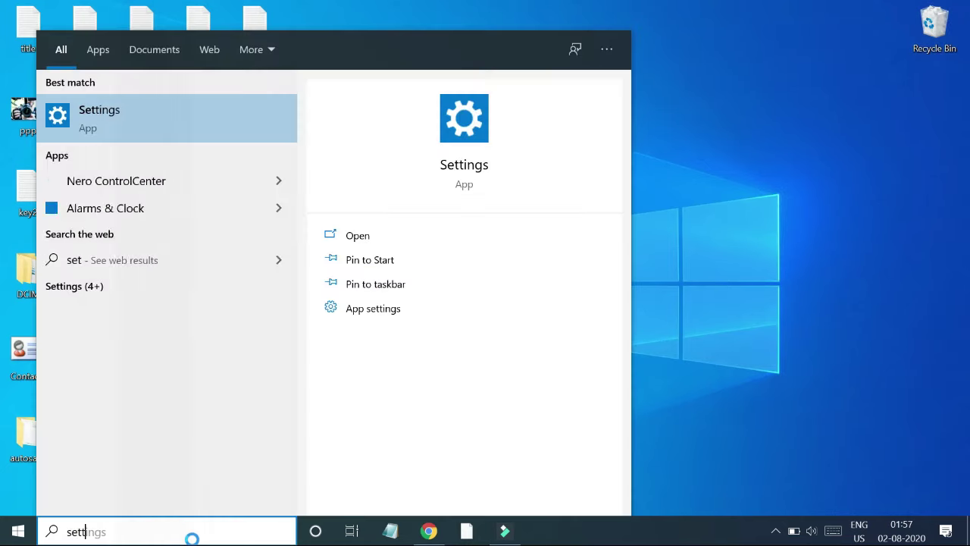
{"action": "key", "text": "Return"}
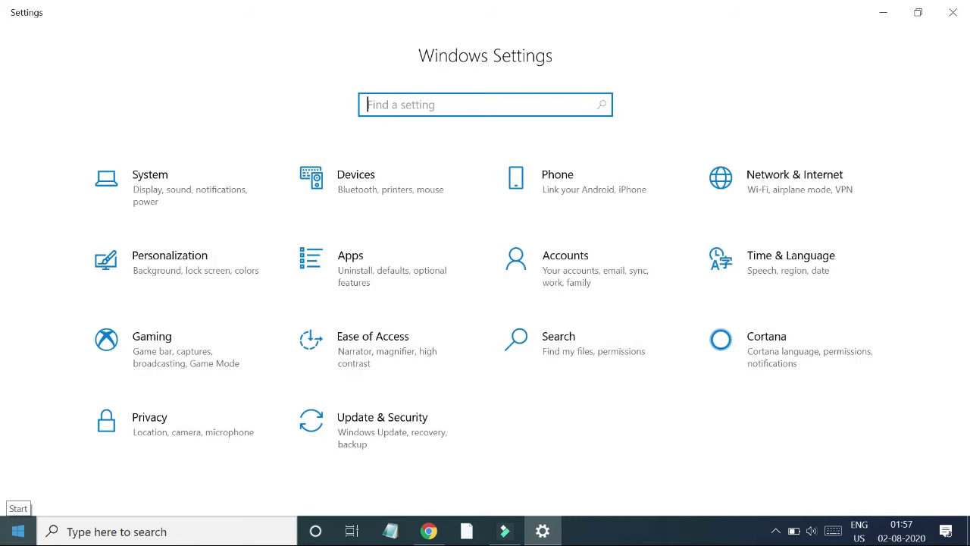
{"action": "left_click", "coordinate": [407, 421]}
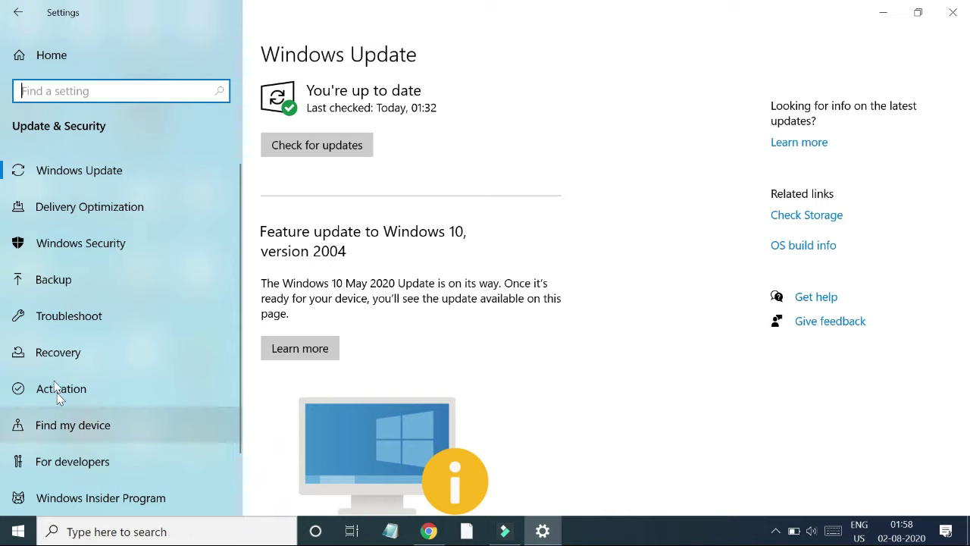
{"action": "left_click", "coordinate": [101, 390]}
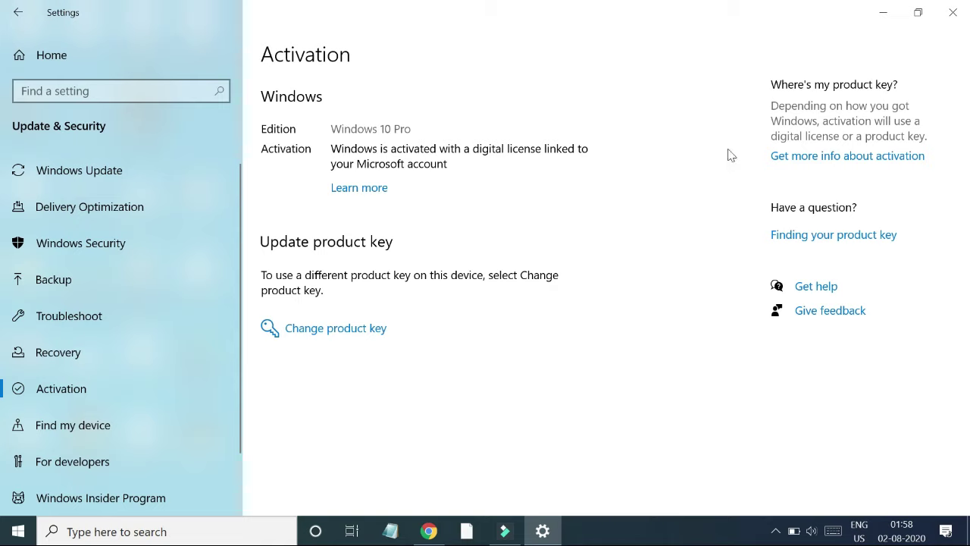
{"action": "left_click", "coordinate": [883, 11]}
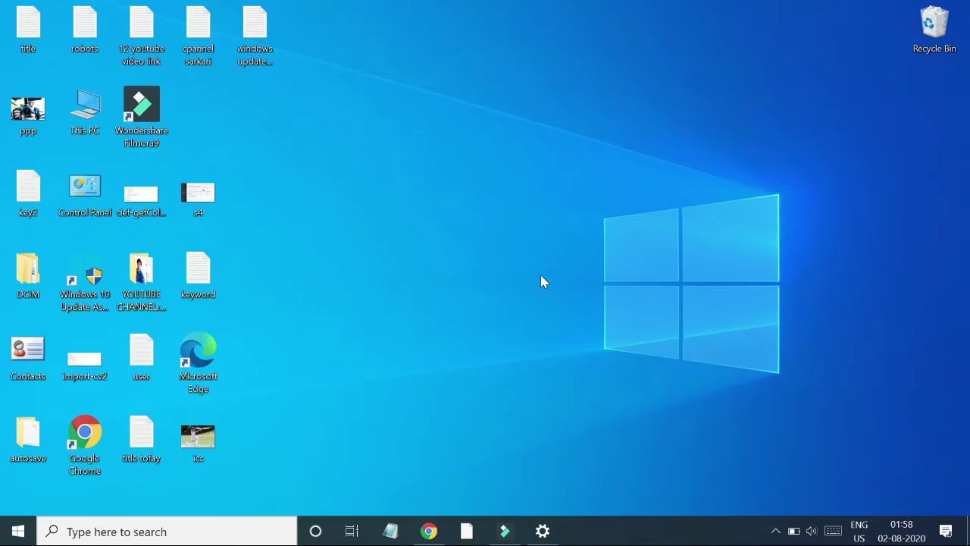
Switch back to Chrome and look over the Microsoft Download Windows 10 page down to its footer, ending back at the page header.
{"action": "left_click", "coordinate": [429, 531]}
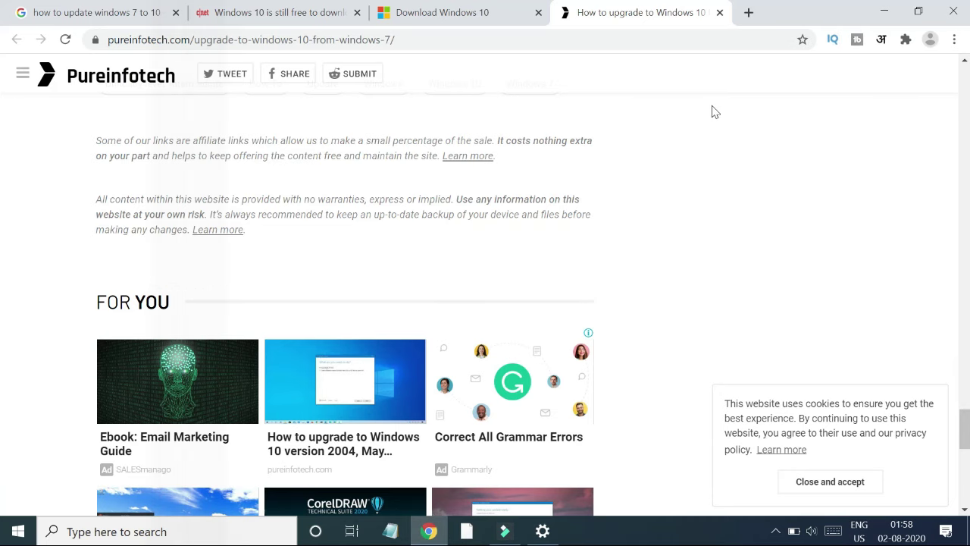
{"action": "left_click", "coordinate": [884, 11]}
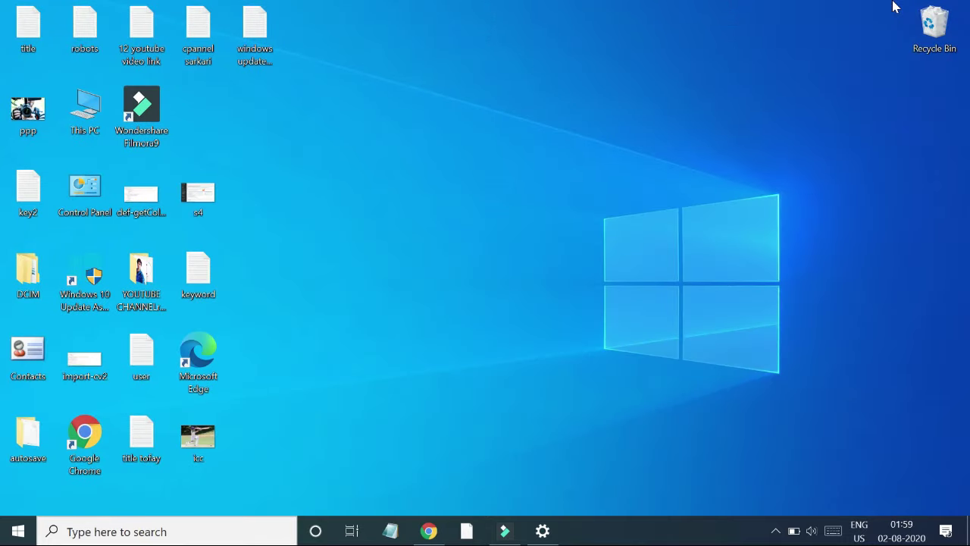
{"action": "left_click", "coordinate": [427, 533]}
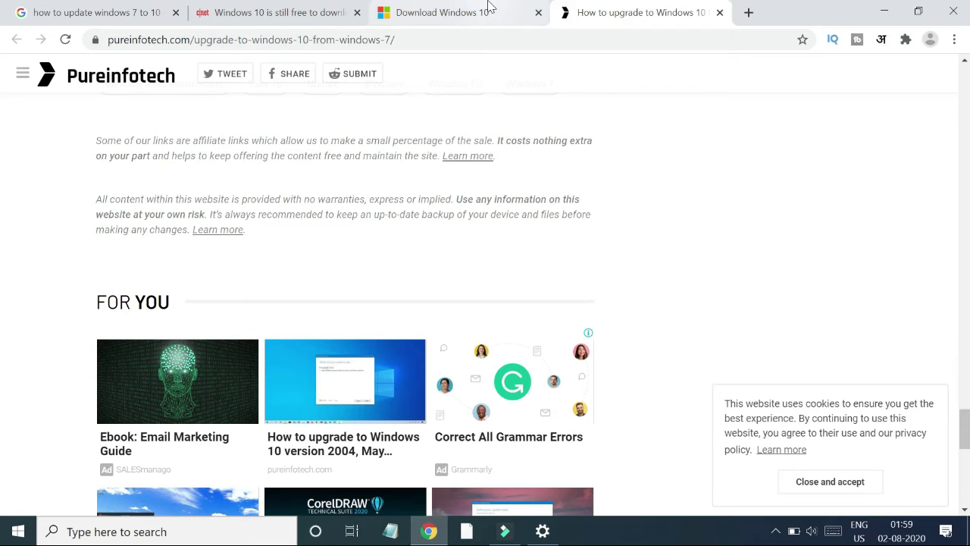
{"action": "left_click", "coordinate": [482, 10]}
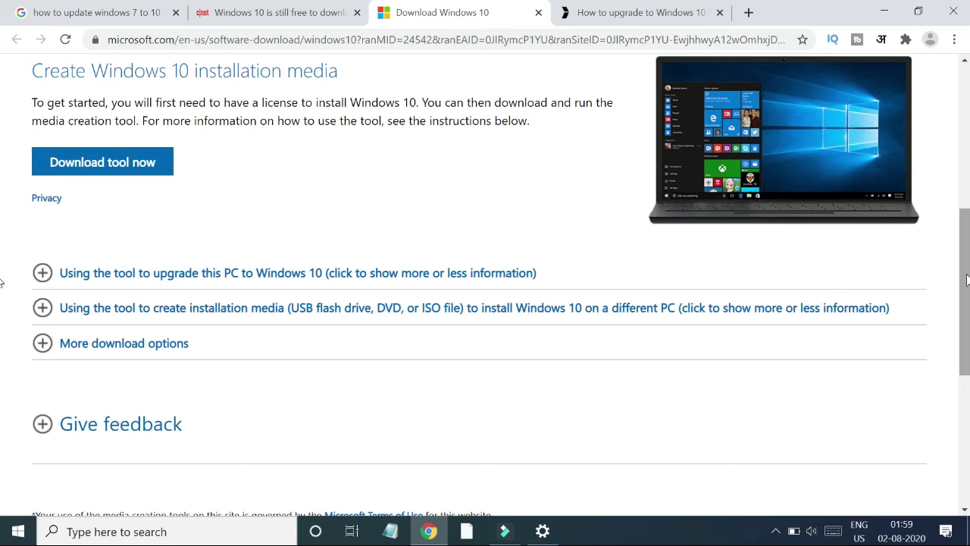
{"action": "left_click_drag", "start_coordinate": [967, 271], "coordinate": [968, 388]}
{"action": "scroll", "coordinate": [967, 388], "scroll_direction": "down", "scroll_amount": 1}
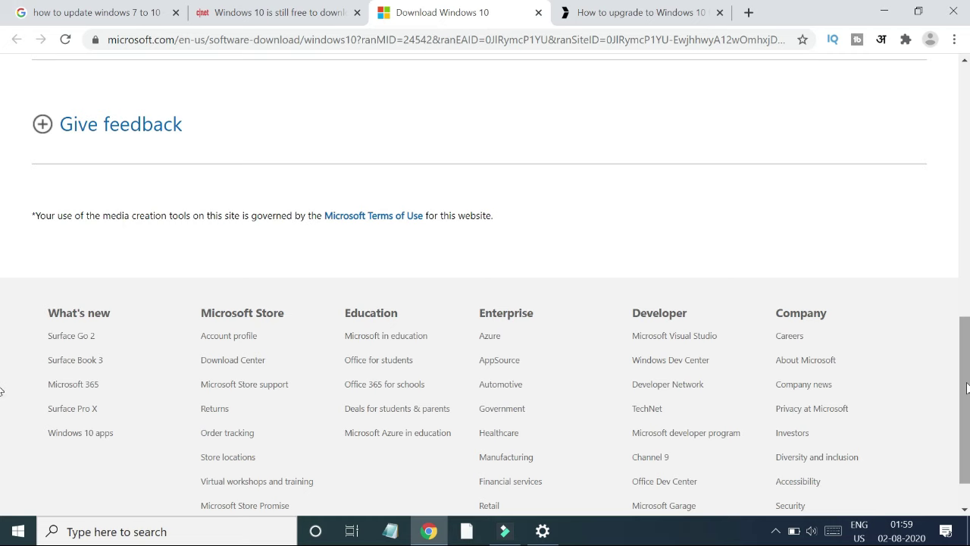
{"action": "left_click_drag", "start_coordinate": [967, 388], "coordinate": [965, 133]}
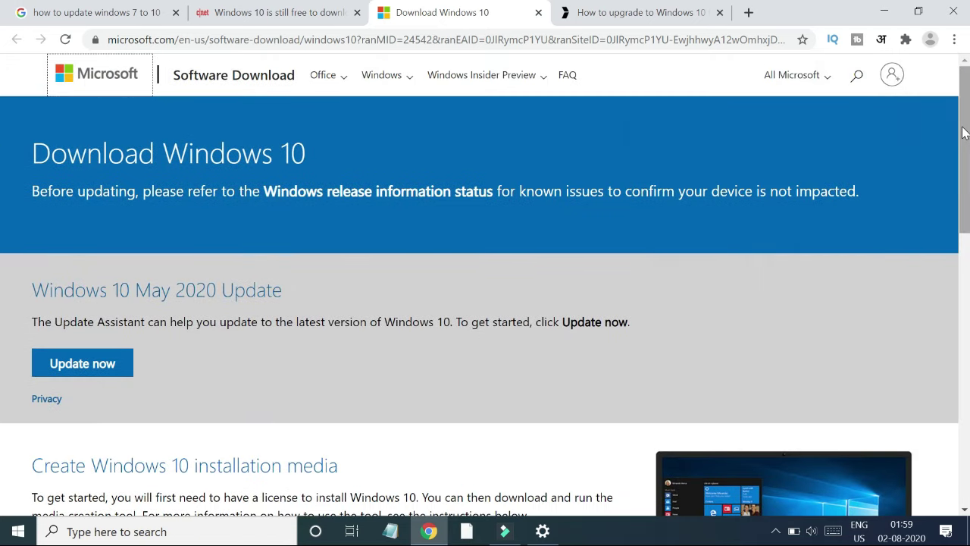